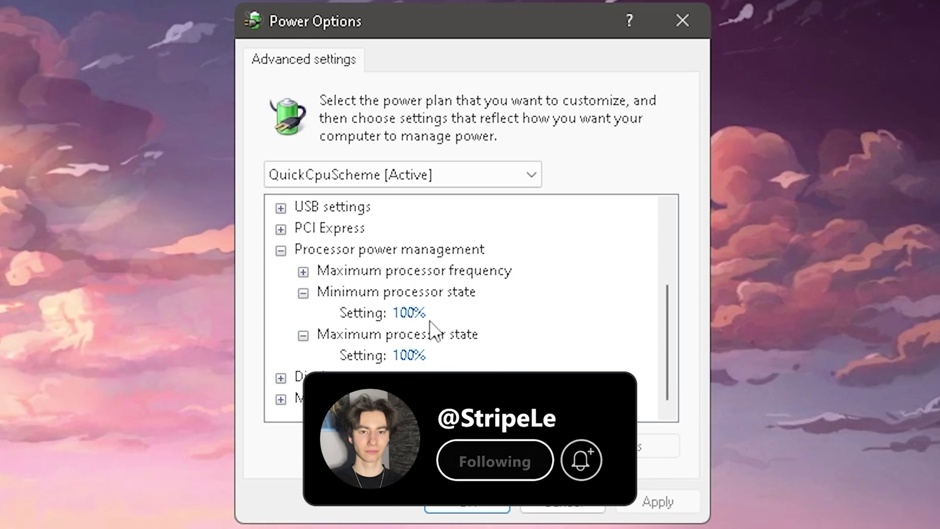
Select the processor state value in the Power Options Advanced settings dialog.
double_click(430, 315)
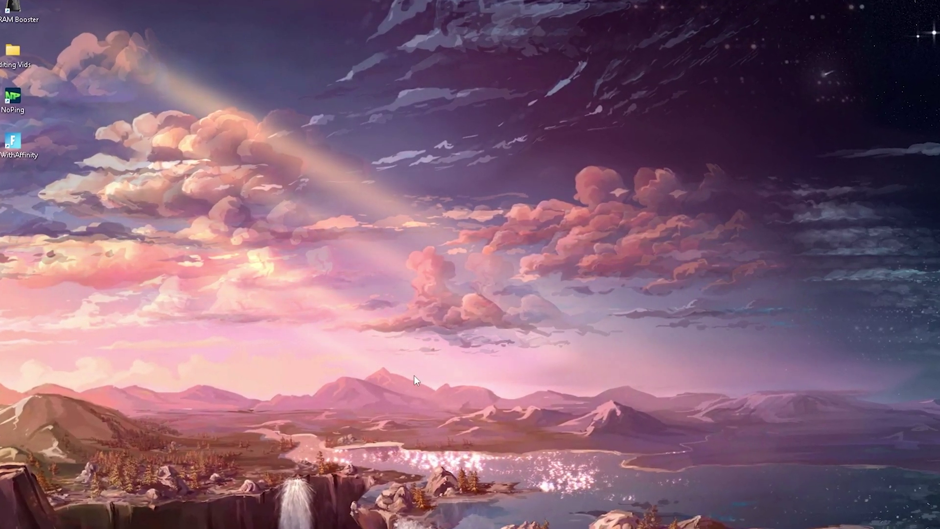
Find and open the Edit Plan Settings page from Windows search.
key(super)
text(ene)
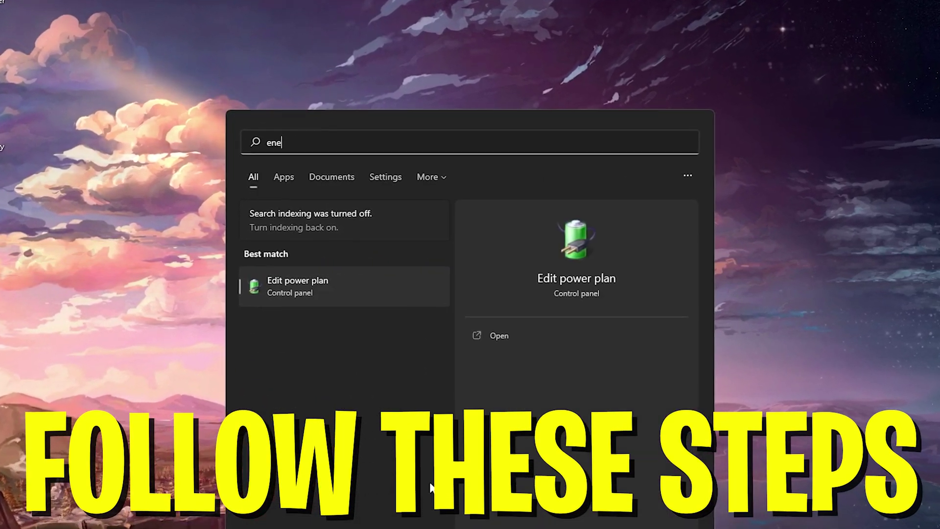
click(277, 288)
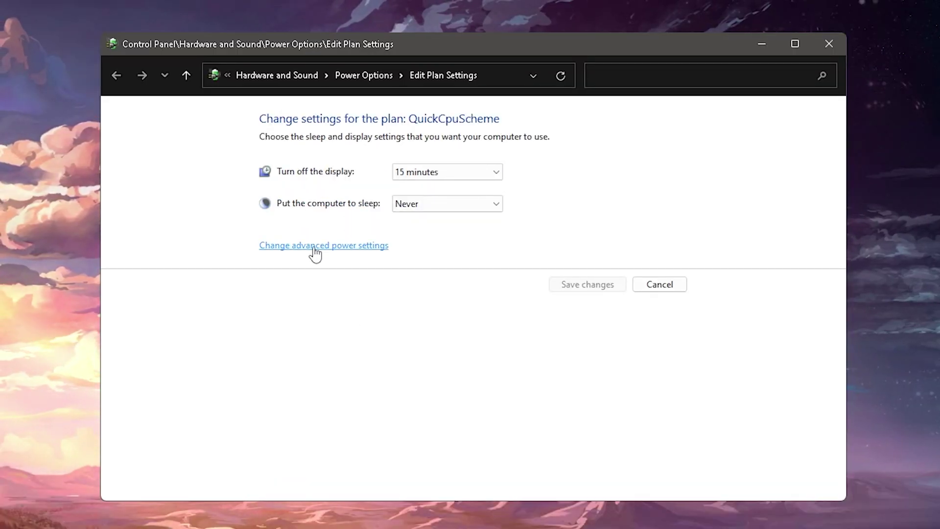
Open the QuickCpuScheme plan's advanced power settings and close the Edit Plan Settings window.
click(348, 247)
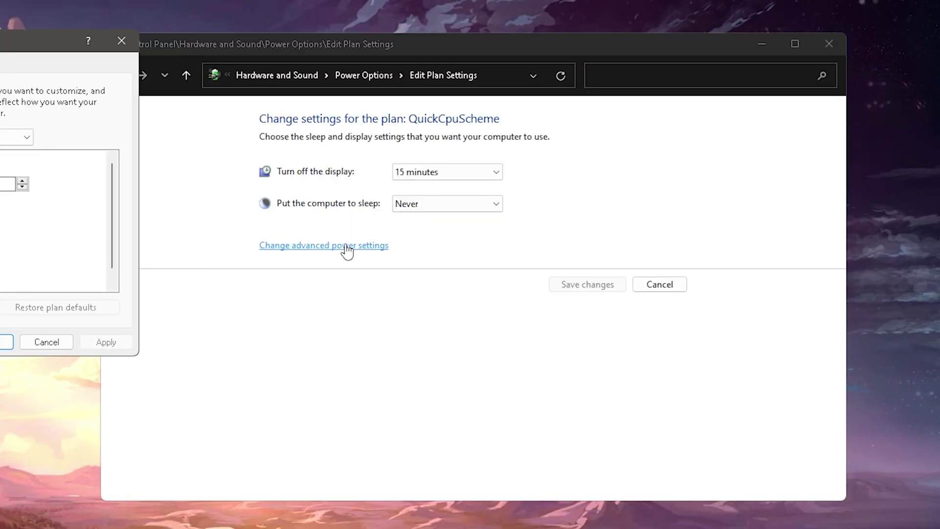
click(827, 45)
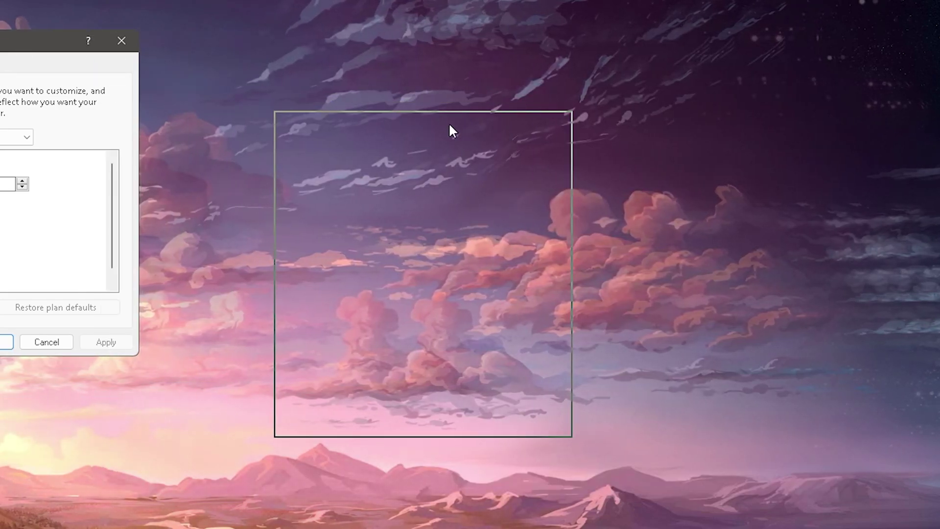
drag(449, 126, 450, 125)
scroll(318, 343, down, 1)
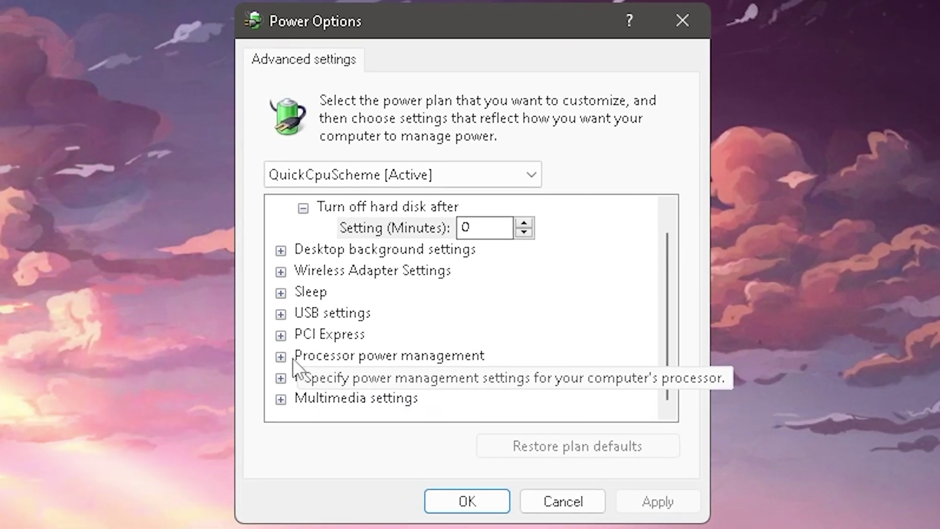
Expand Processor power management to show minimum and maximum processor state, both at 100%.
click(296, 346)
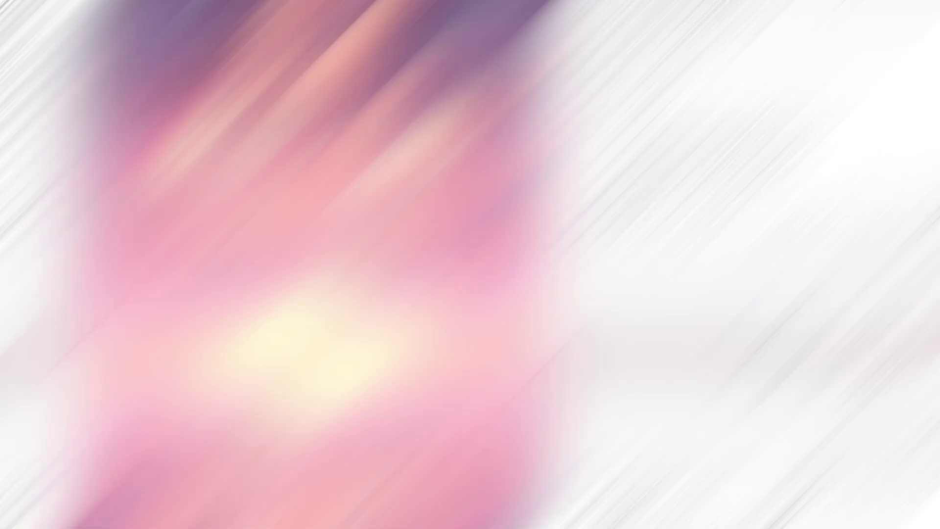
scroll(304, 351, down, 1)
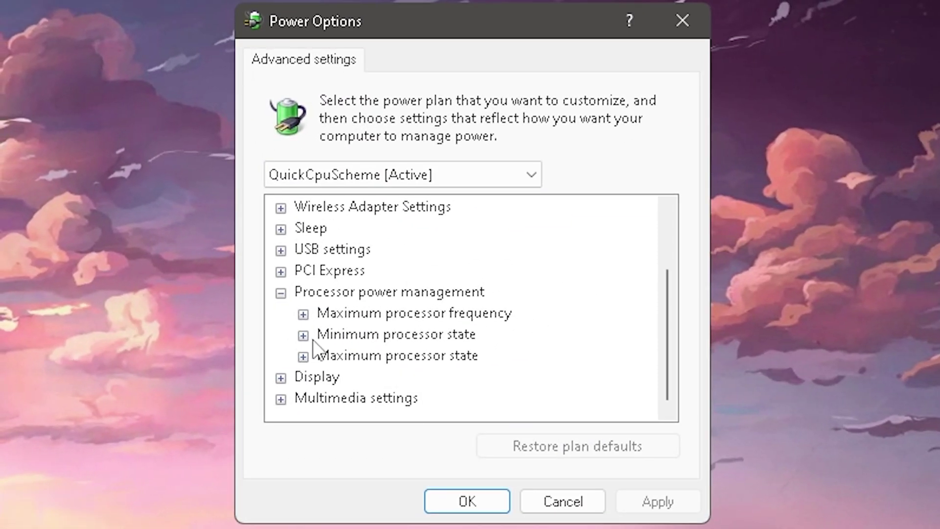
mouse_move(408, 342)
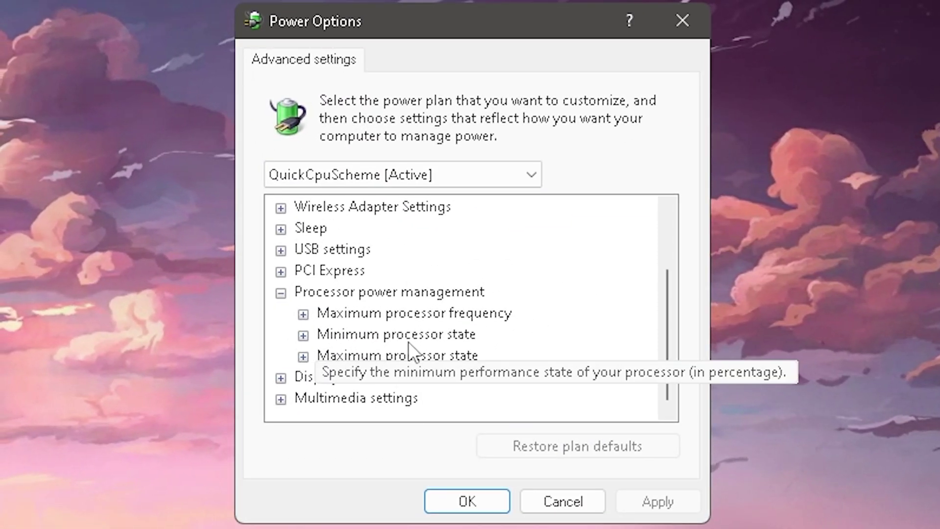
click(304, 336)
click(303, 377)
scroll(540, 321, down, 1)
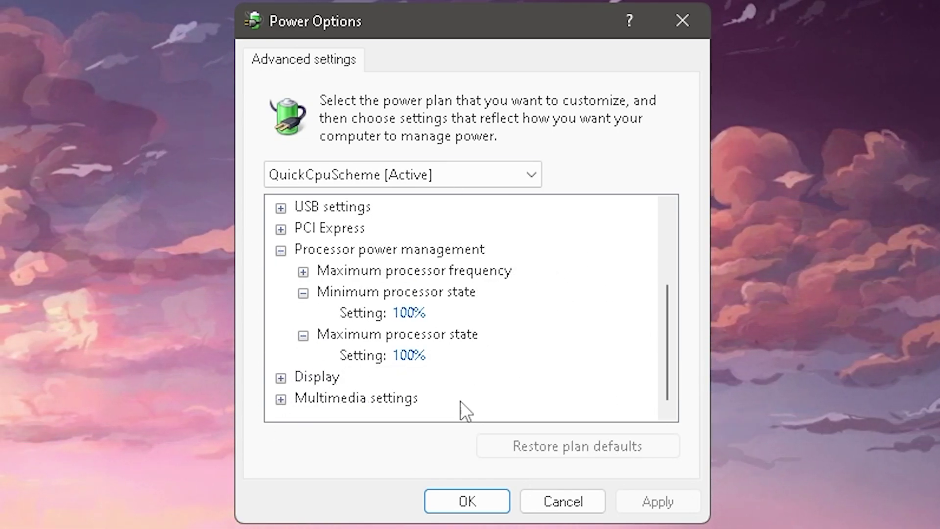
mouse_move(416, 316)
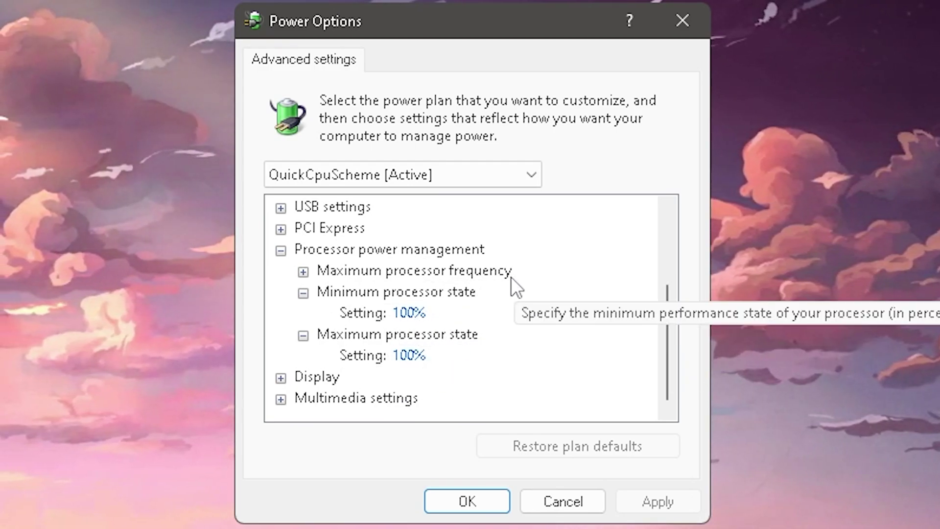
mouse_move(348, 354)
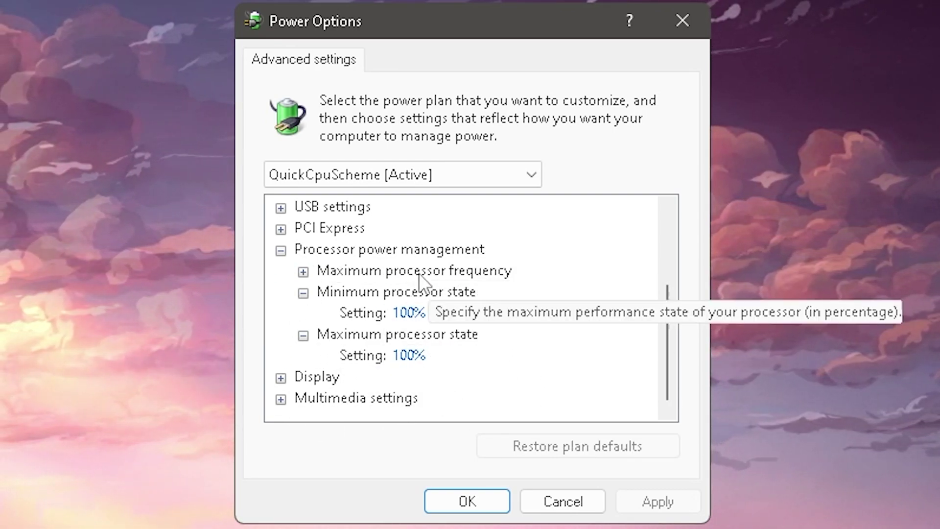
mouse_move(426, 353)
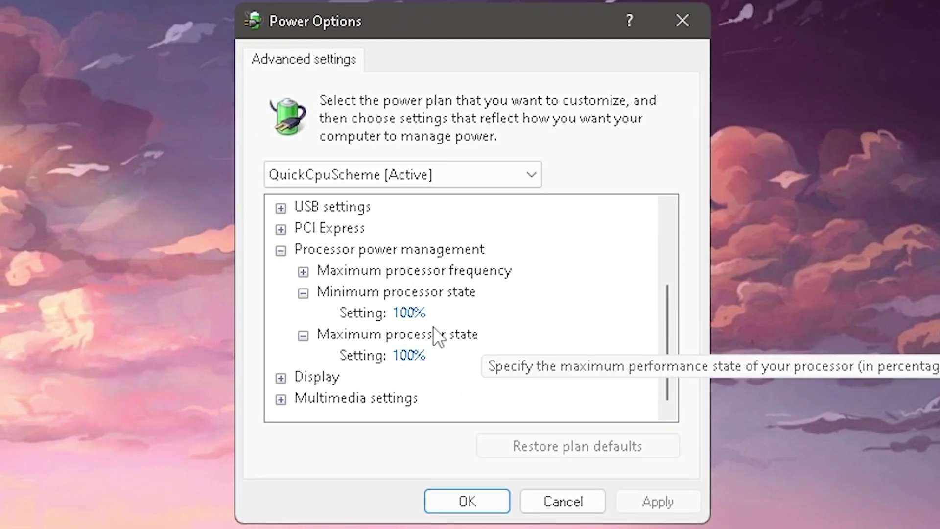
Enter trial values 90 and 09 for minimum and maximum processor state.
double_click(424, 313)
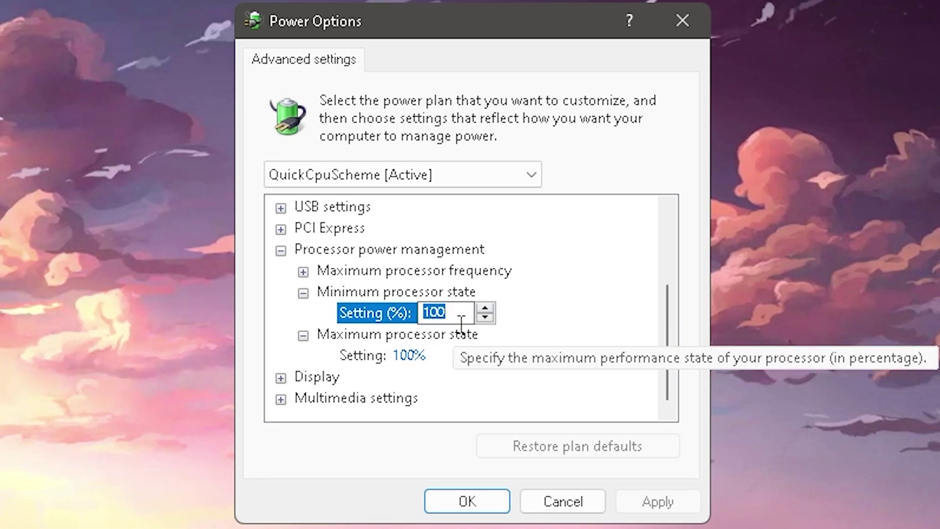
text(90)
click(422, 355)
double_click(424, 354)
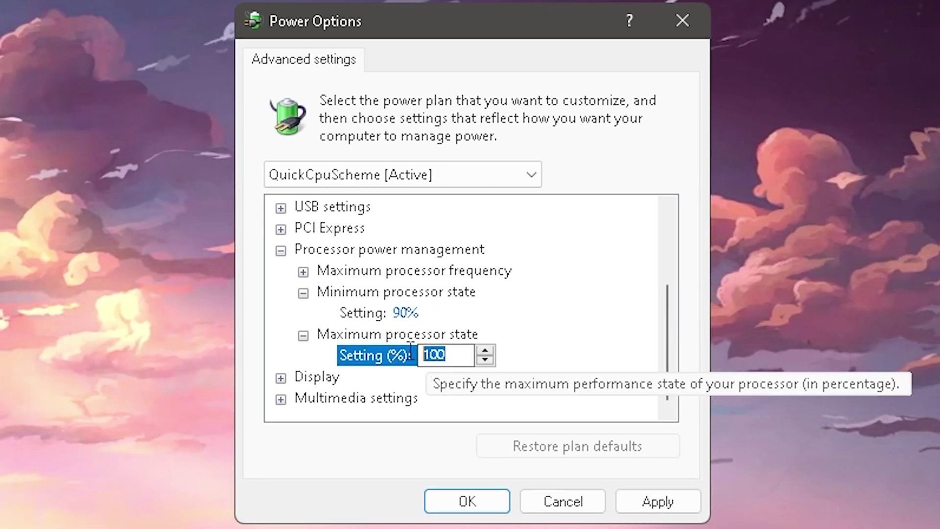
text(09)
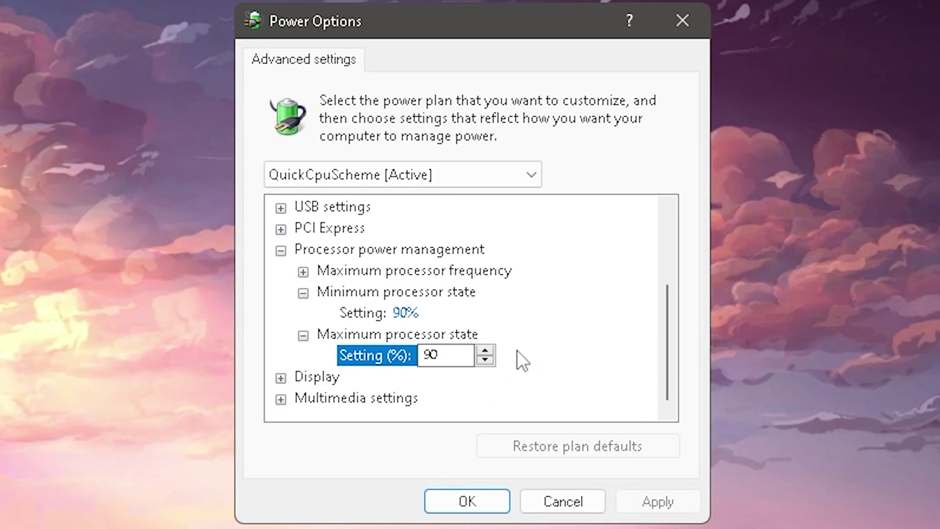
Set minimum and maximum processor state both to 85% and apply.
click(414, 311)
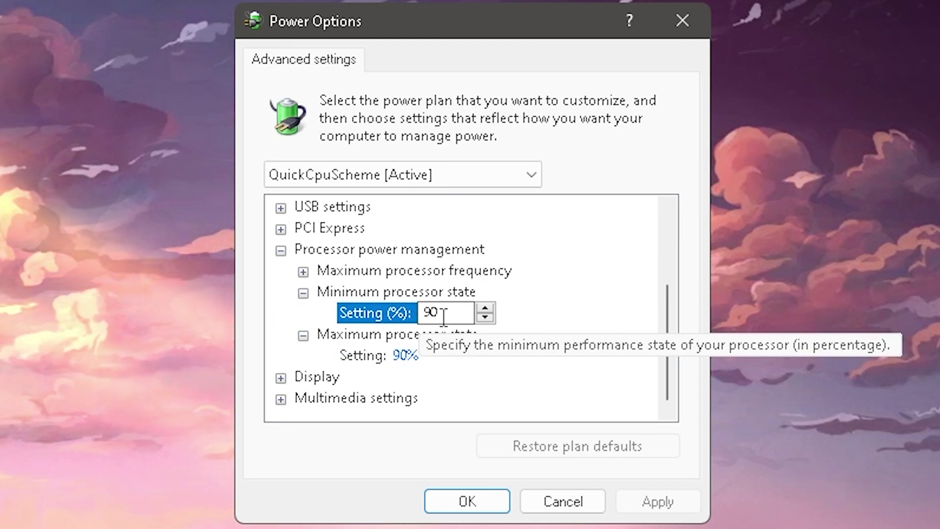
text(85)
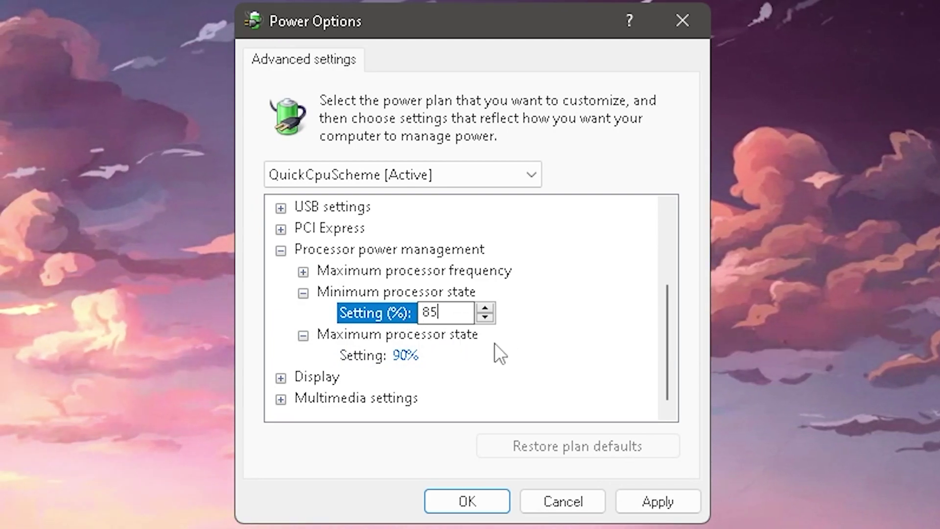
click(416, 355)
text(85)
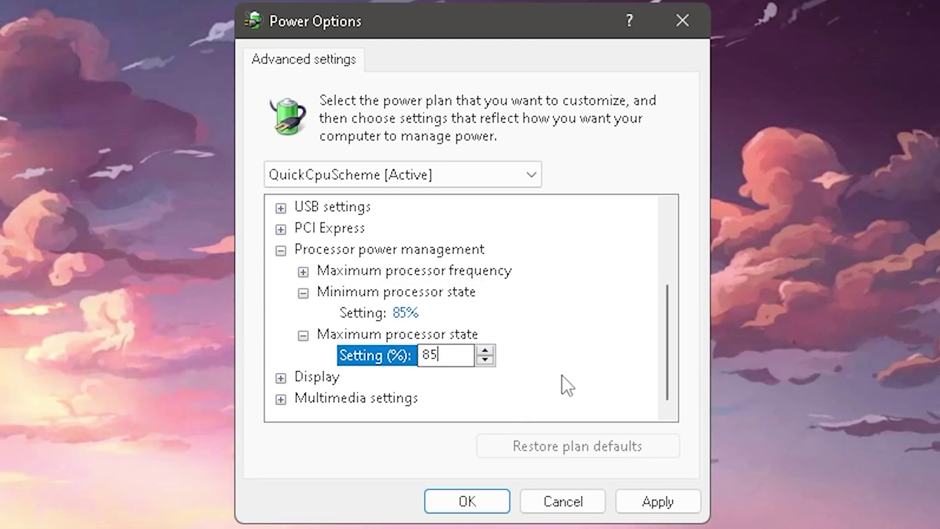
key(alt+a)
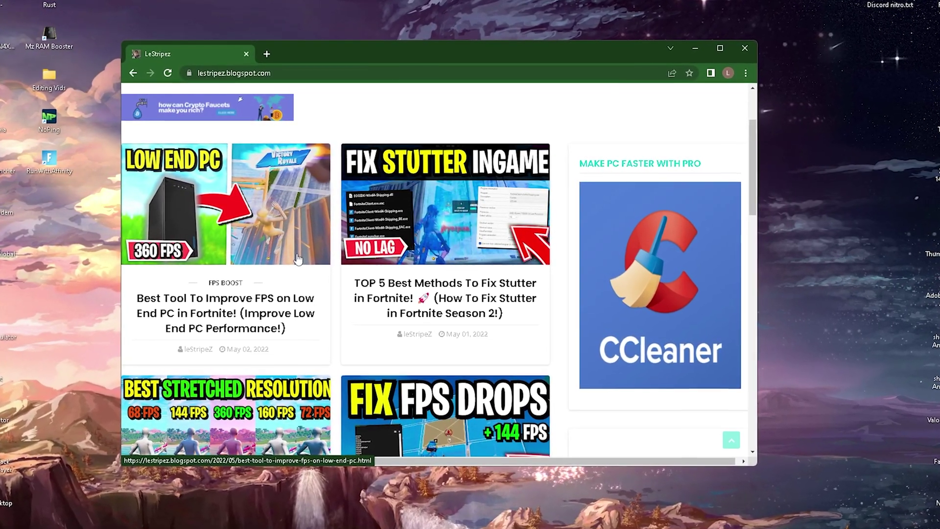
Open the FPS Boost post 'Best Tool To Improve FPS on Low End PC' and download its file.
scroll(318, 293, up, 3)
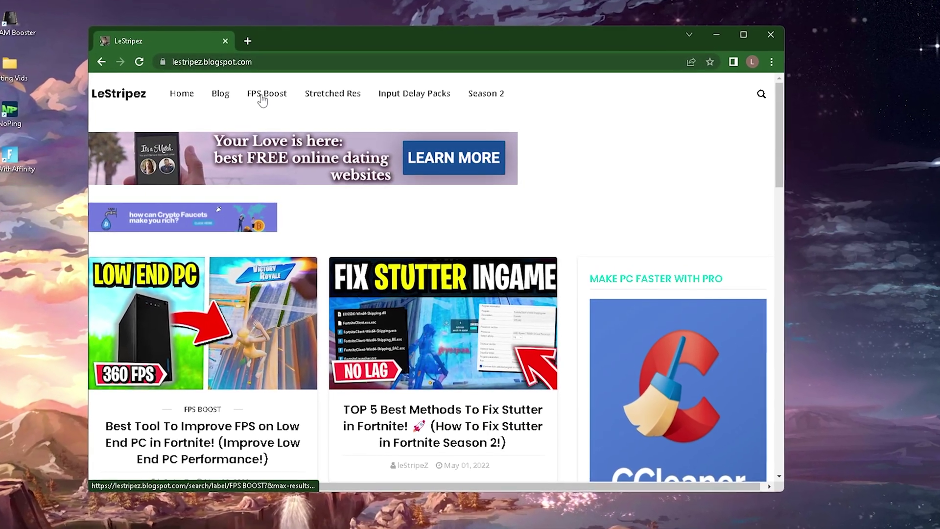
click(263, 92)
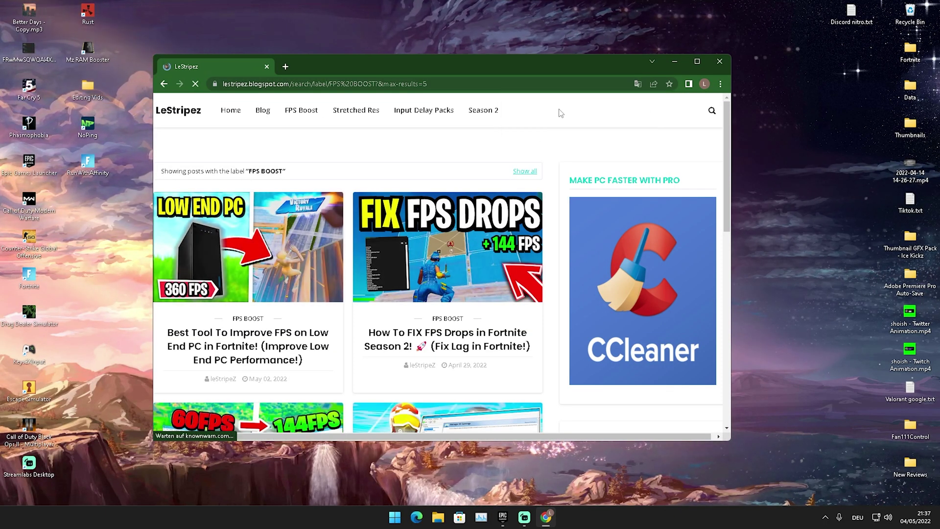
scroll(561, 113, down, 2)
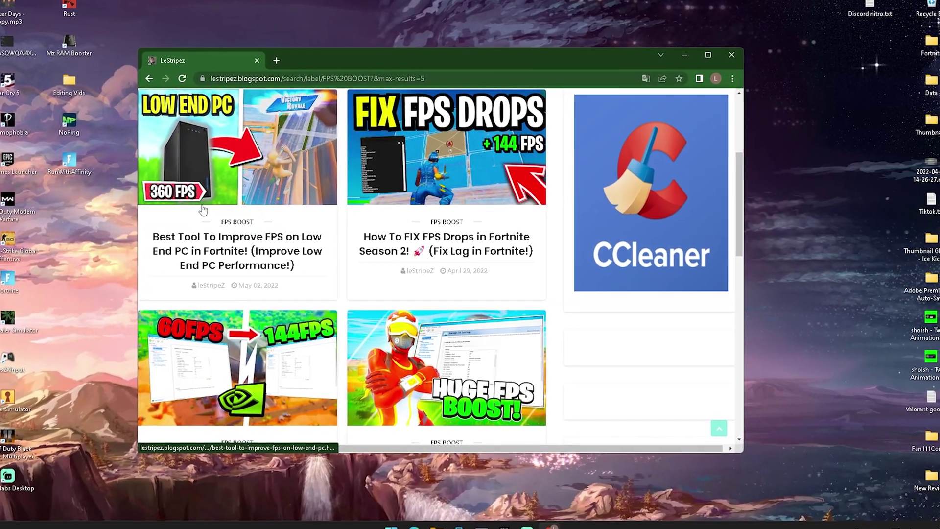
click(211, 241)
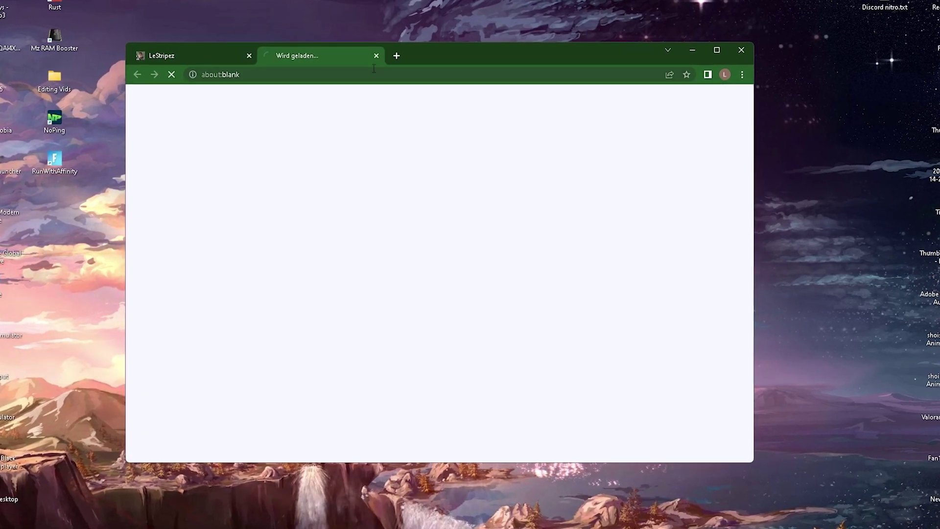
click(378, 56)
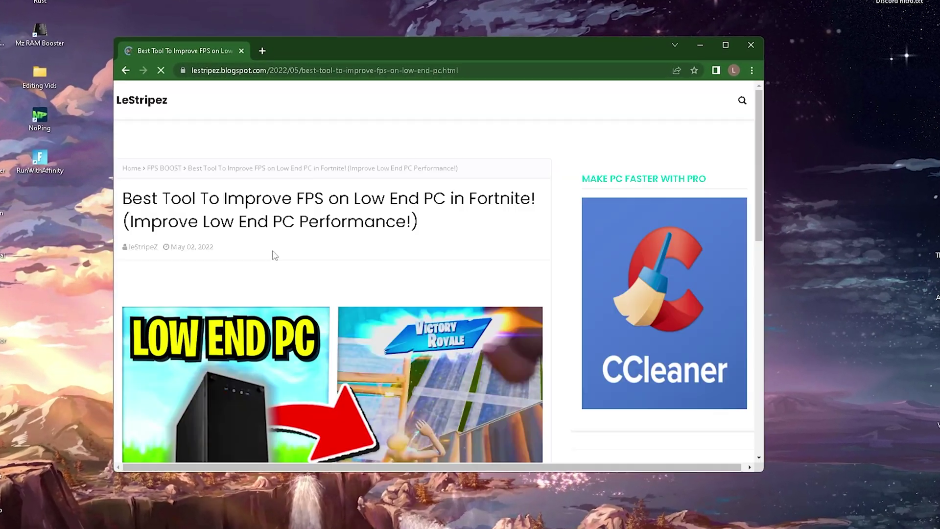
scroll(293, 254, down, 10)
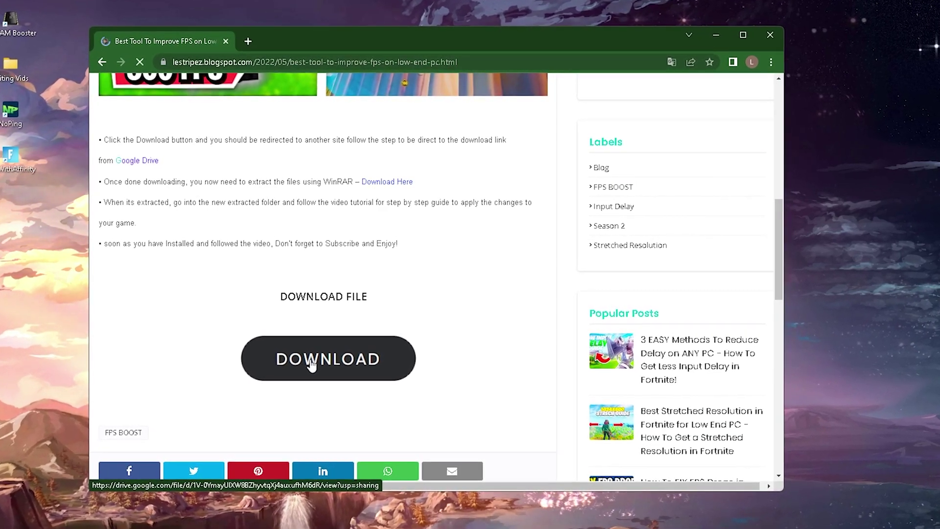
click(328, 367)
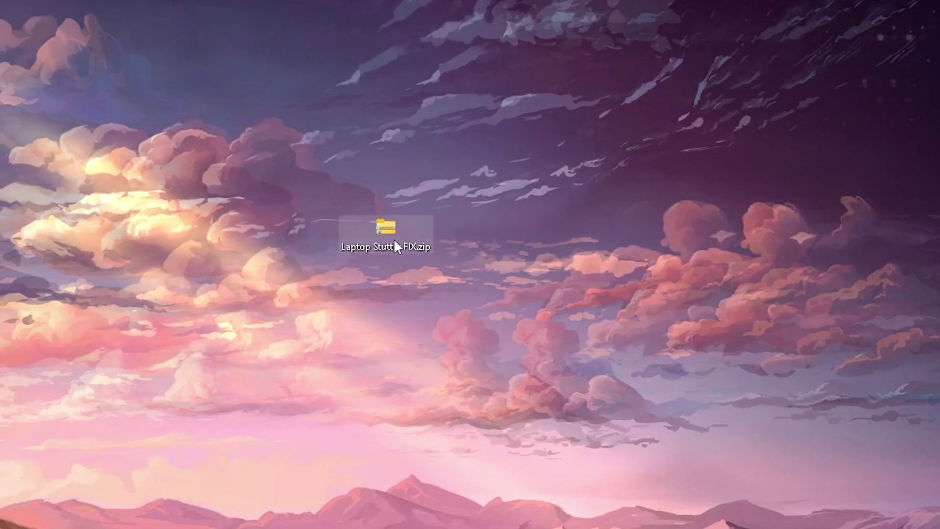
Extract the Laptop Stutter FIX zip onto the desktop.
right_click(394, 240)
click(455, 370)
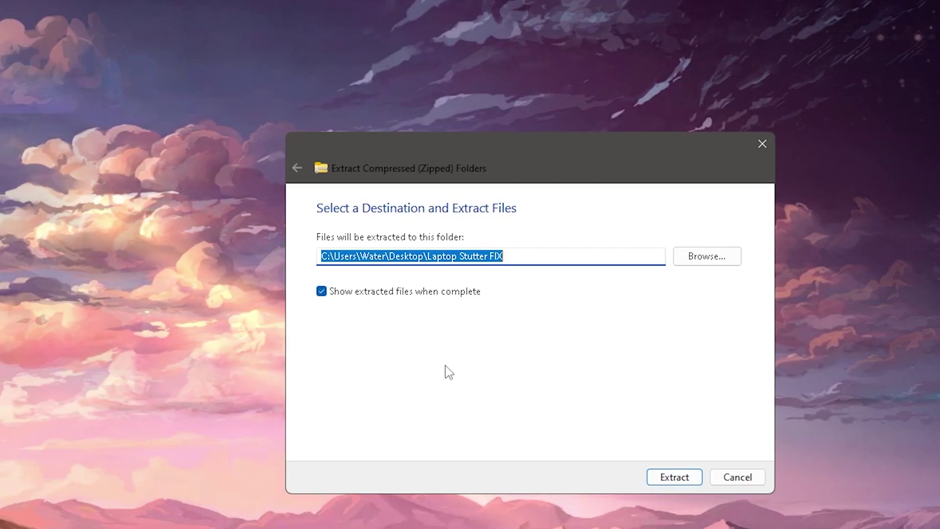
click(670, 476)
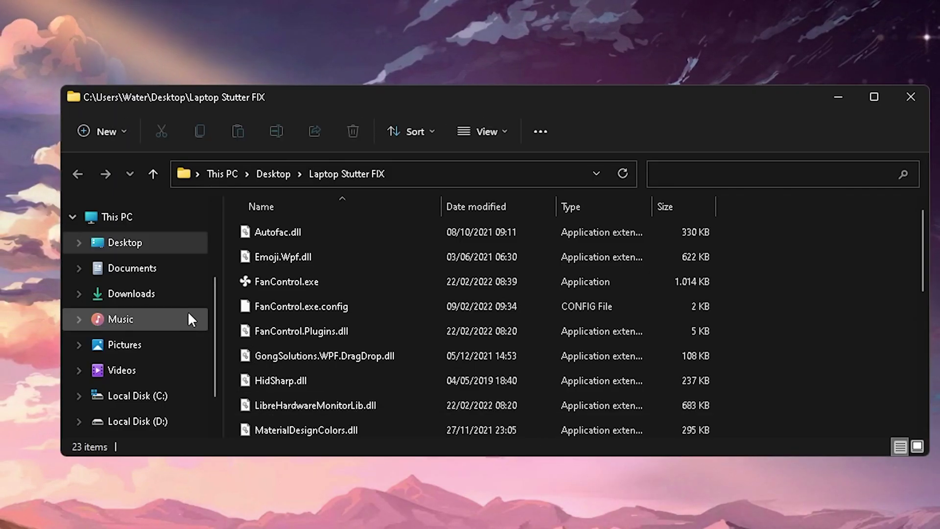
click(926, 96)
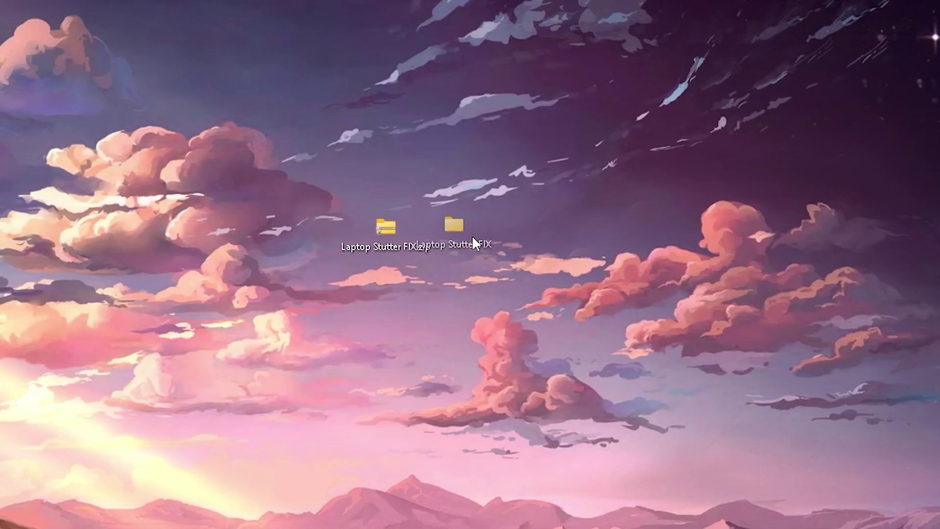
Open the extracted Laptop Stutter FIX folder to run Fan Control.
click(474, 235)
double_click(513, 230)
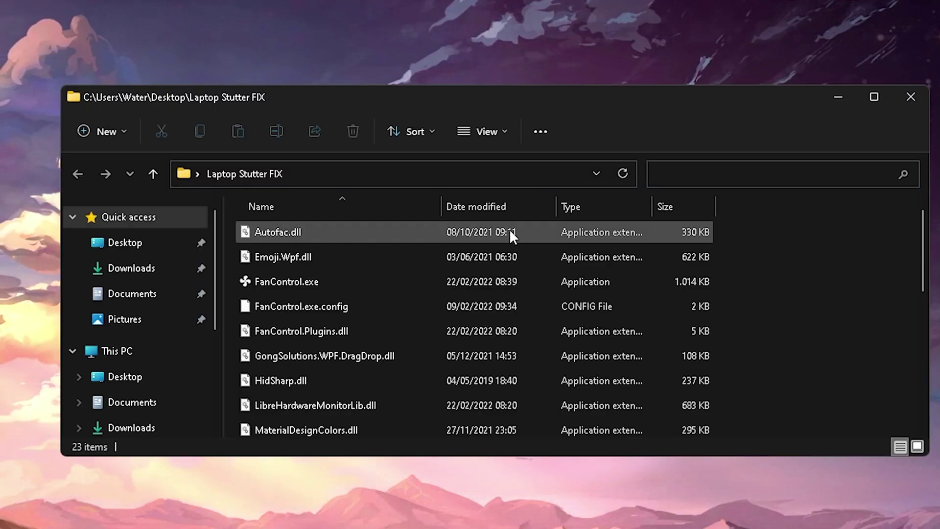
scroll(465, 250, down, 2)
scroll(407, 266, up, 2)
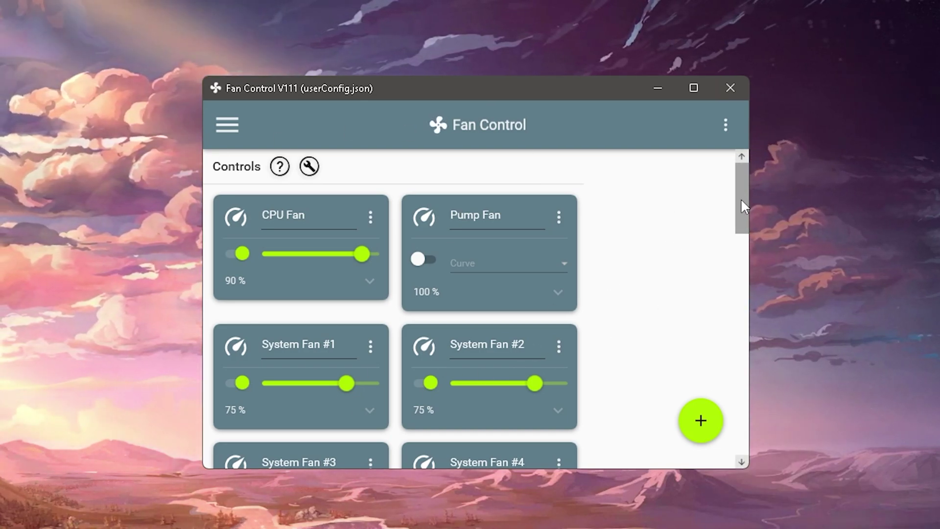
Turn on CPU Fan speed control under Manual control, with its slider near maximum.
drag(745, 201, 530, 181)
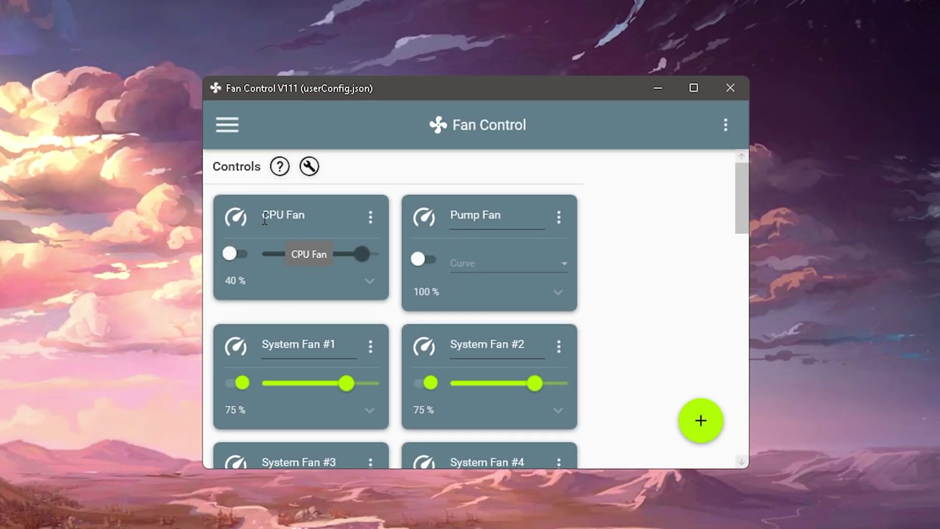
click(233, 253)
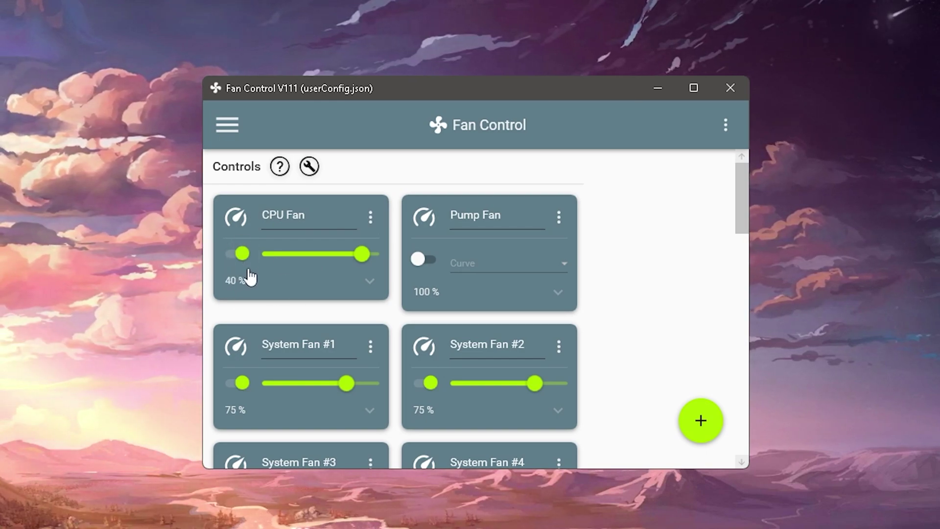
click(370, 221)
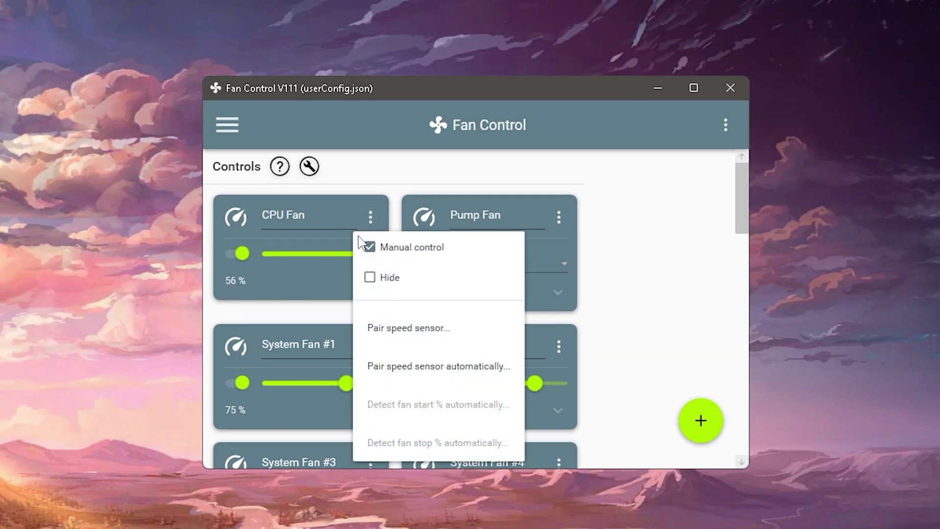
click(611, 269)
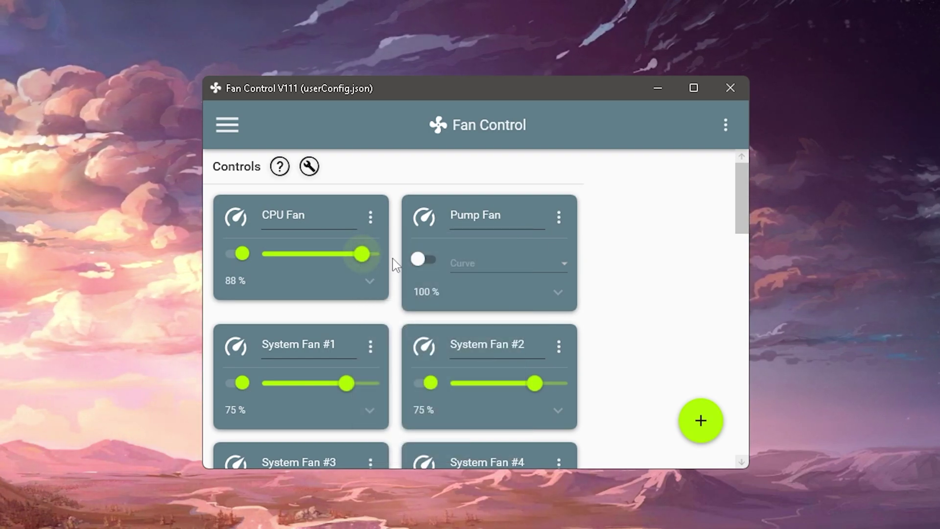